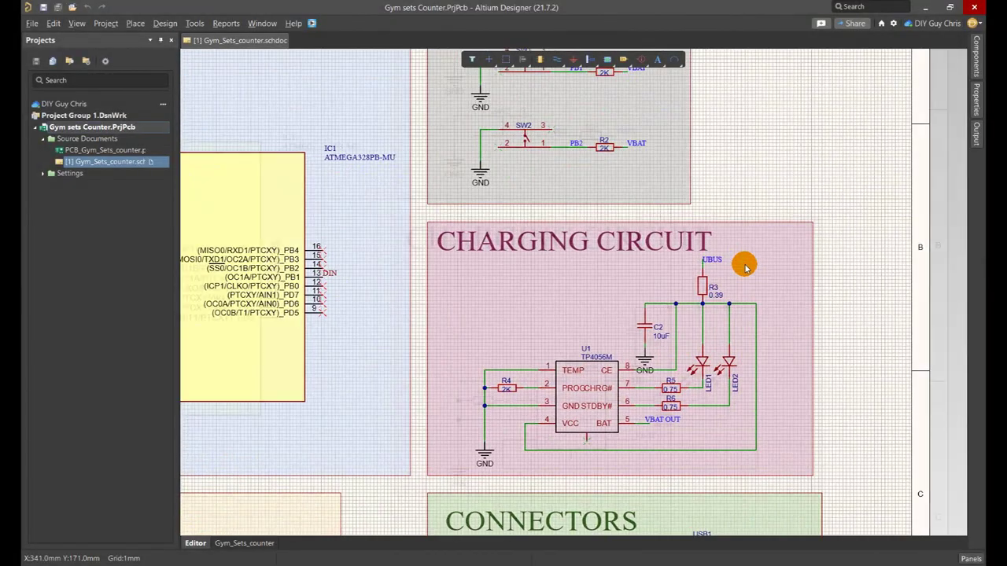
Step: Scroll through the TP4056 charger schematic to review the DW01A and FS8205A protection stage
{"action": "scroll", "coordinate": [685, 330], "scroll_direction": "up", "scroll_amount": 1, "text": "ctrl"}
{"action": "scroll", "coordinate": [595, 353], "scroll_direction": "down", "scroll_amount": 1, "text": "ctrl"}
{"action": "scroll", "coordinate": [630, 324], "scroll_direction": "up", "scroll_amount": 3, "text": "ctrl"}
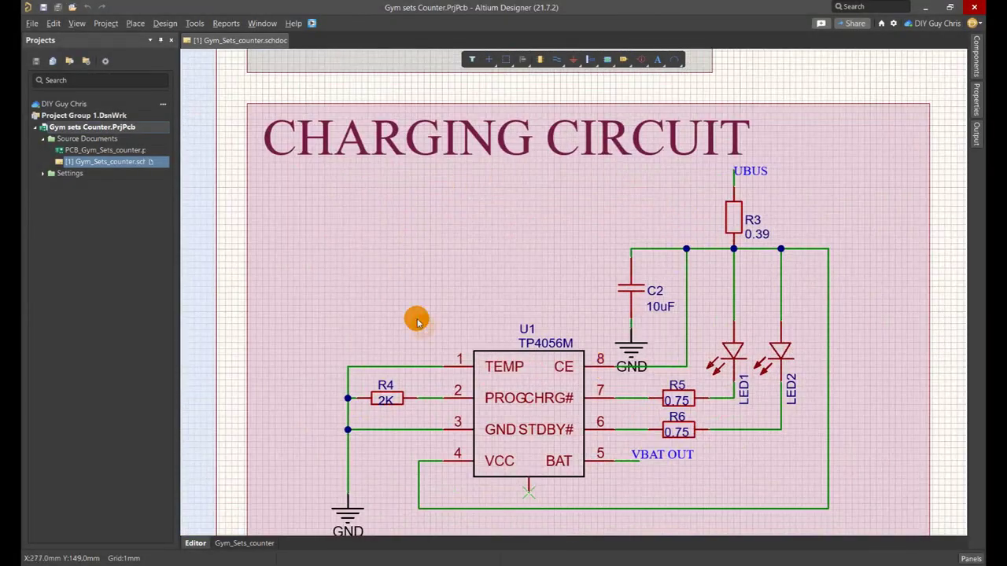
{"action": "scroll", "coordinate": [611, 353], "scroll_direction": "down", "scroll_amount": 2, "text": "ctrl"}
{"action": "scroll", "coordinate": [586, 354], "scroll_direction": "up", "scroll_amount": 2, "text": "ctrl"}
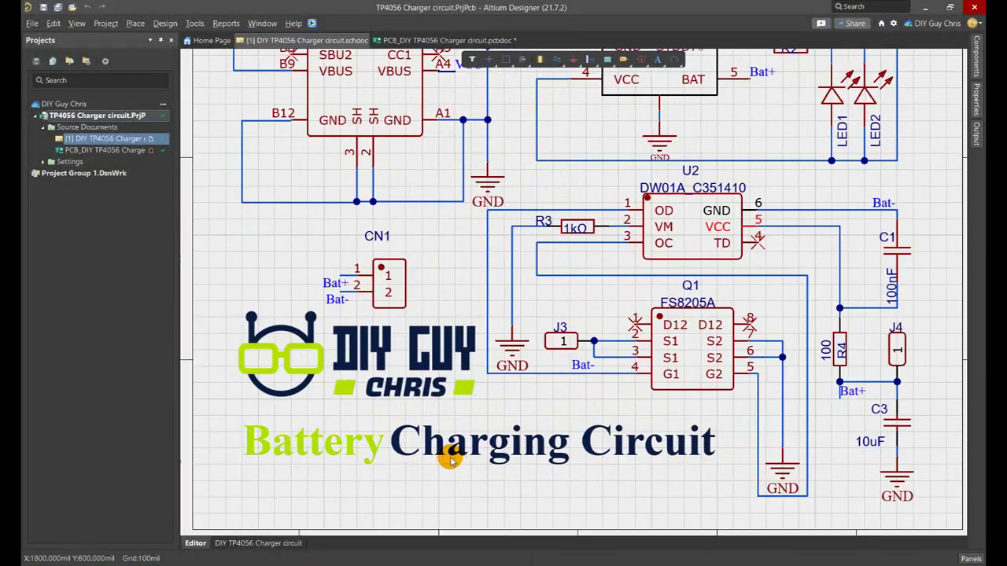
{"action": "scroll", "coordinate": [549, 429], "scroll_direction": "down", "scroll_amount": 5, "text": "ctrl"}
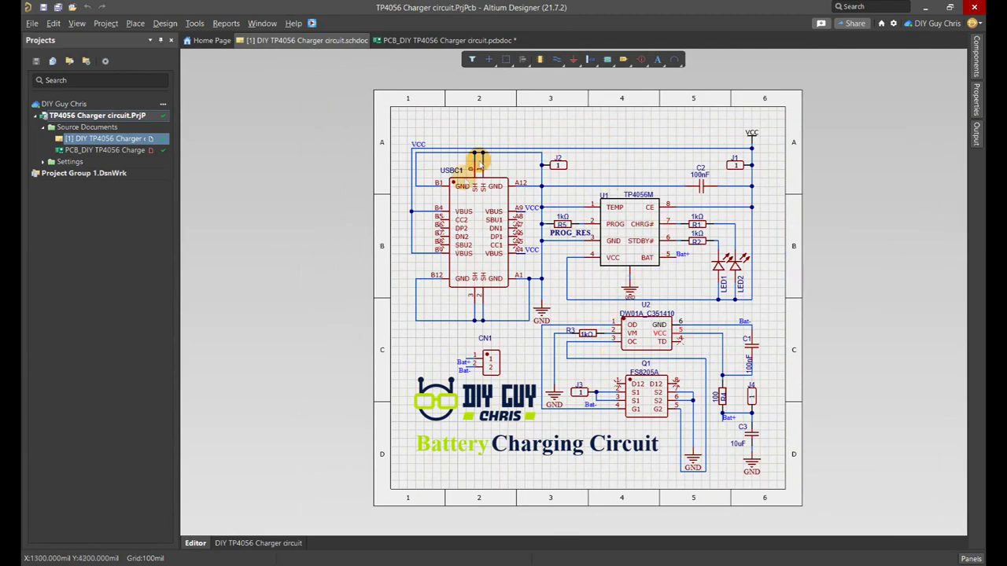
{"action": "scroll", "coordinate": [479, 159], "scroll_direction": "up", "scroll_amount": 4, "text": "ctrl"}
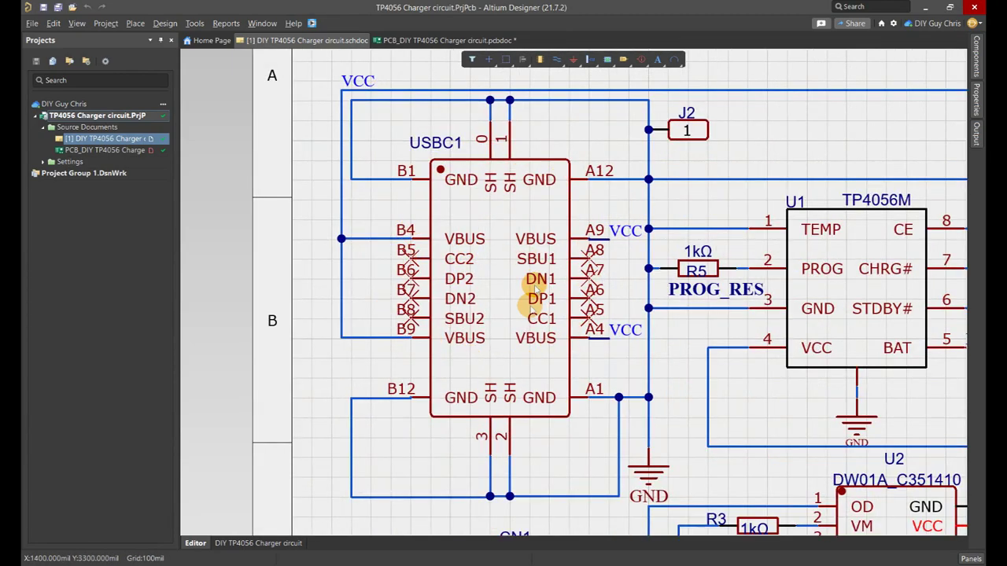
{"action": "scroll", "coordinate": [314, 157], "scroll_direction": "down", "scroll_amount": 4, "text": "ctrl"}
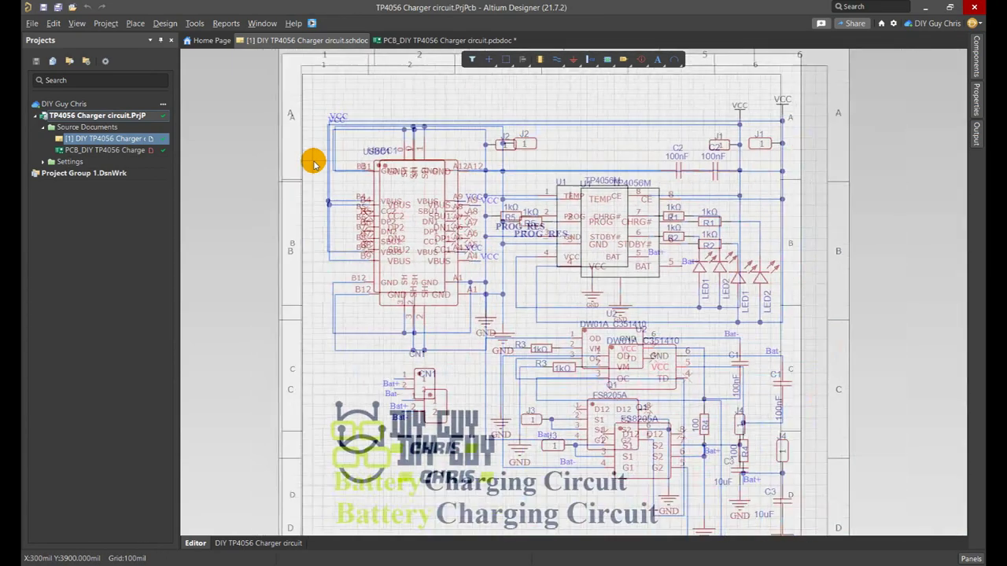
{"action": "scroll", "coordinate": [590, 193], "scroll_direction": "up", "scroll_amount": 5, "text": "ctrl"}
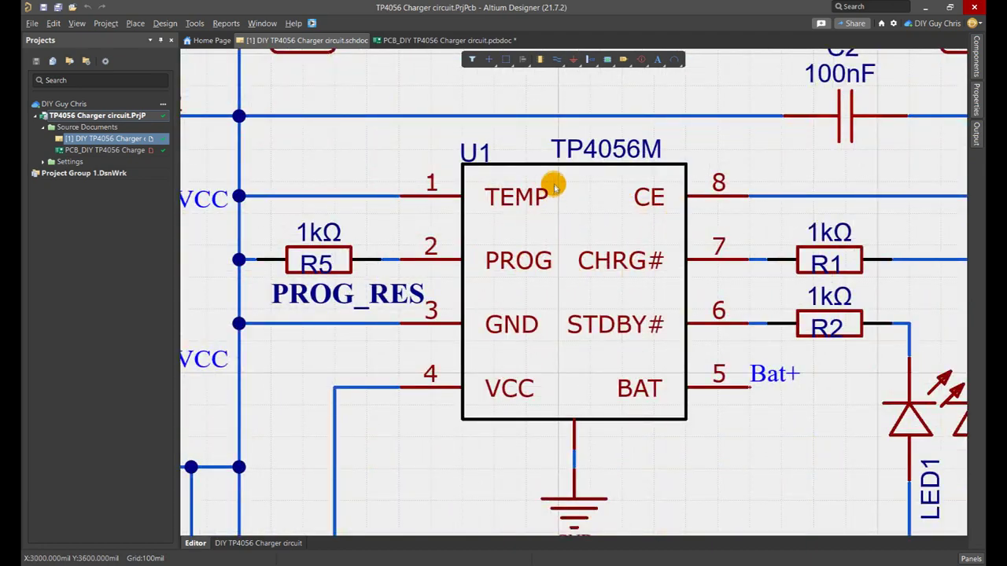
{"action": "scroll", "coordinate": [554, 186], "scroll_direction": "down", "scroll_amount": 4, "text": "ctrl"}
{"action": "scroll", "coordinate": [587, 348], "scroll_direction": "up", "scroll_amount": 5, "text": "ctrl"}
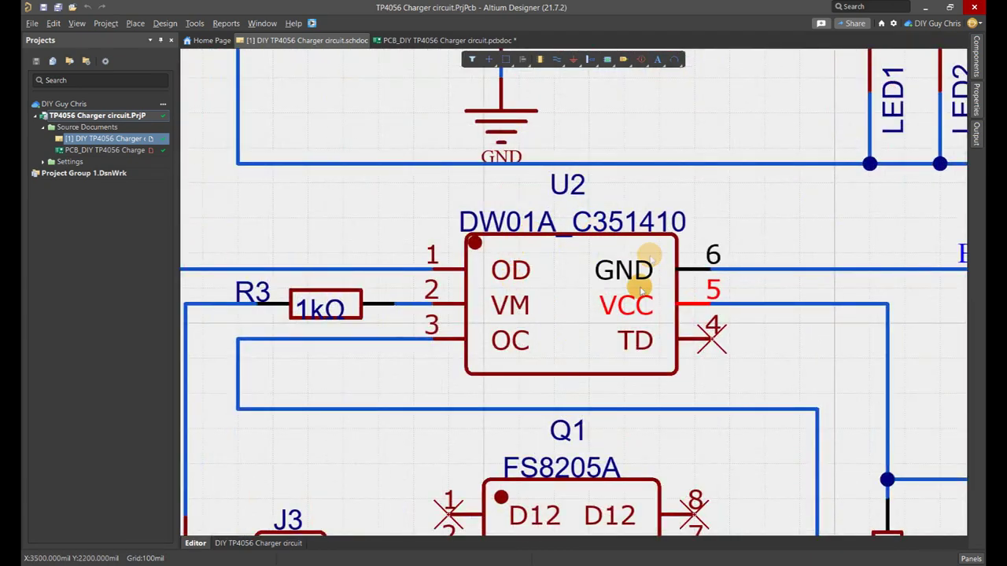
{"action": "scroll", "coordinate": [589, 247], "scroll_direction": "down", "scroll_amount": 4}
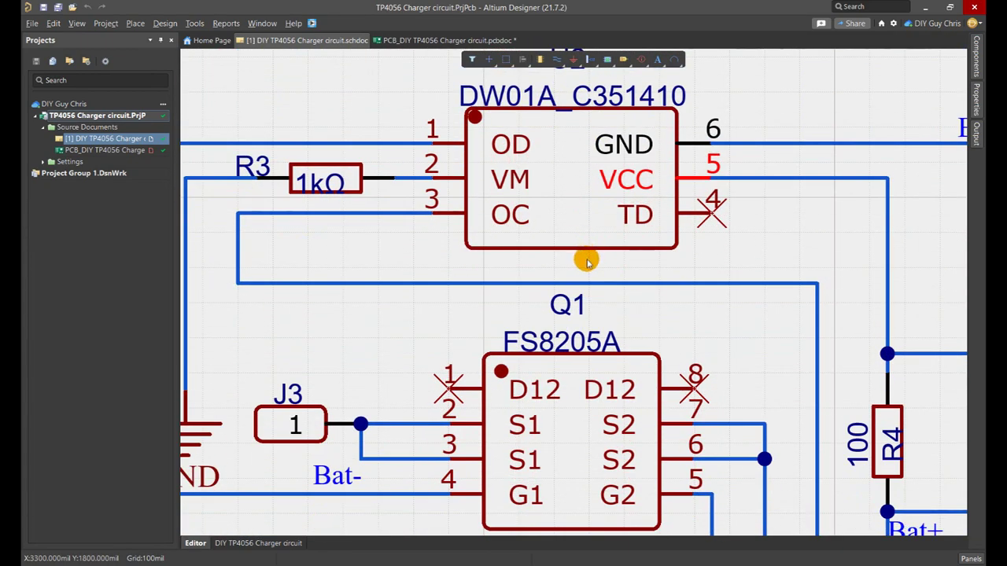
{"action": "scroll", "coordinate": [561, 358], "scroll_direction": "down", "scroll_amount": 4, "text": "ctrl"}
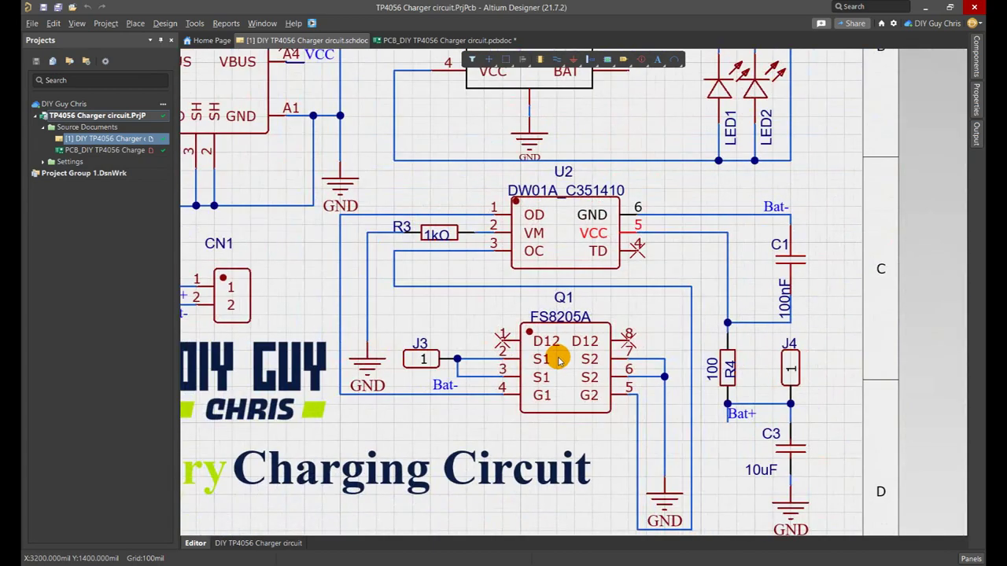
{"action": "scroll", "coordinate": [344, 328], "scroll_direction": "up", "scroll_amount": 5, "text": "ctrl"}
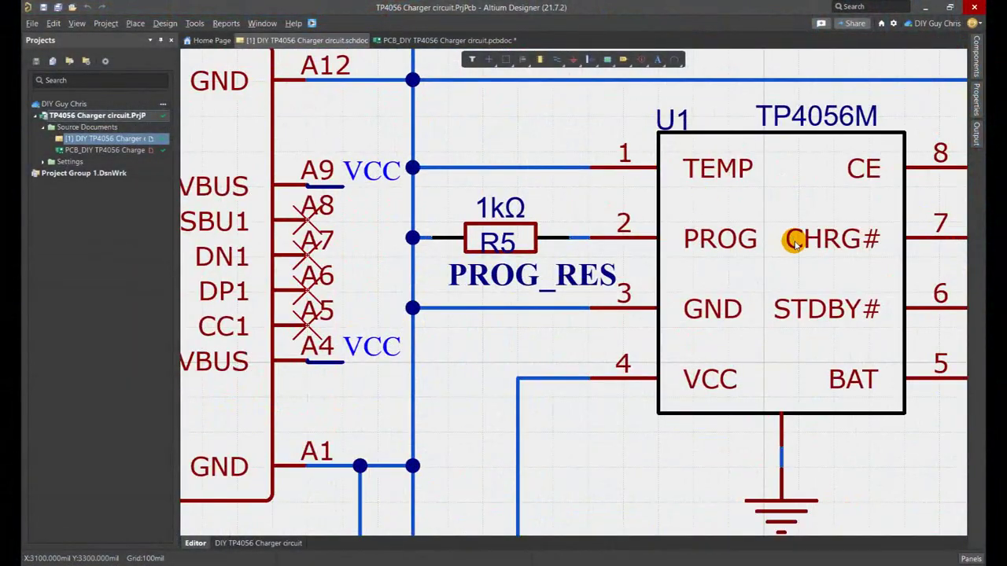
{"action": "scroll", "coordinate": [593, 225], "scroll_direction": "up", "scroll_amount": 2, "text": "ctrl"}
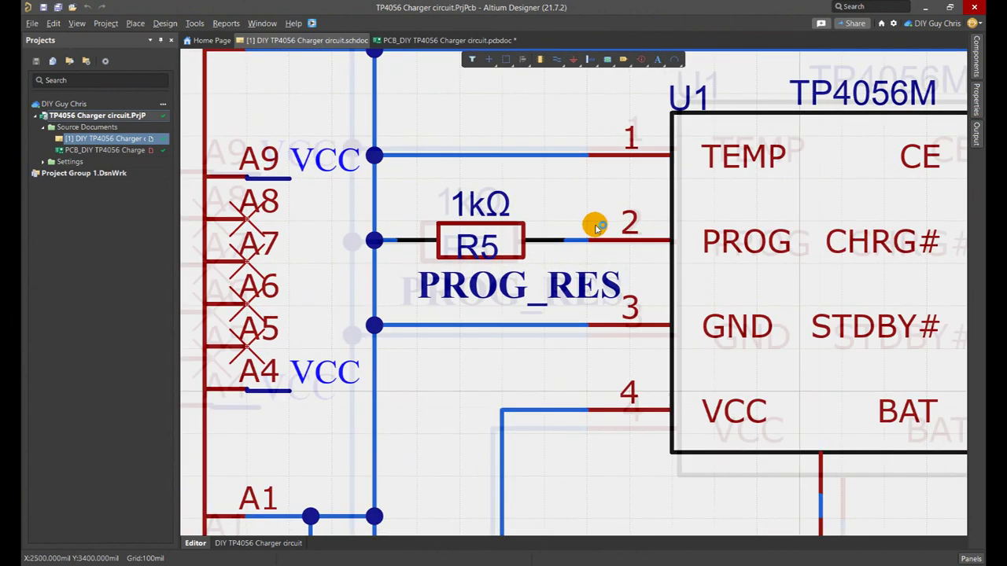
{"action": "scroll", "coordinate": [456, 227], "scroll_direction": "down", "scroll_amount": 2, "text": "ctrl"}
{"action": "scroll", "coordinate": [405, 224], "scroll_direction": "up", "scroll_amount": 4, "text": "ctrl"}
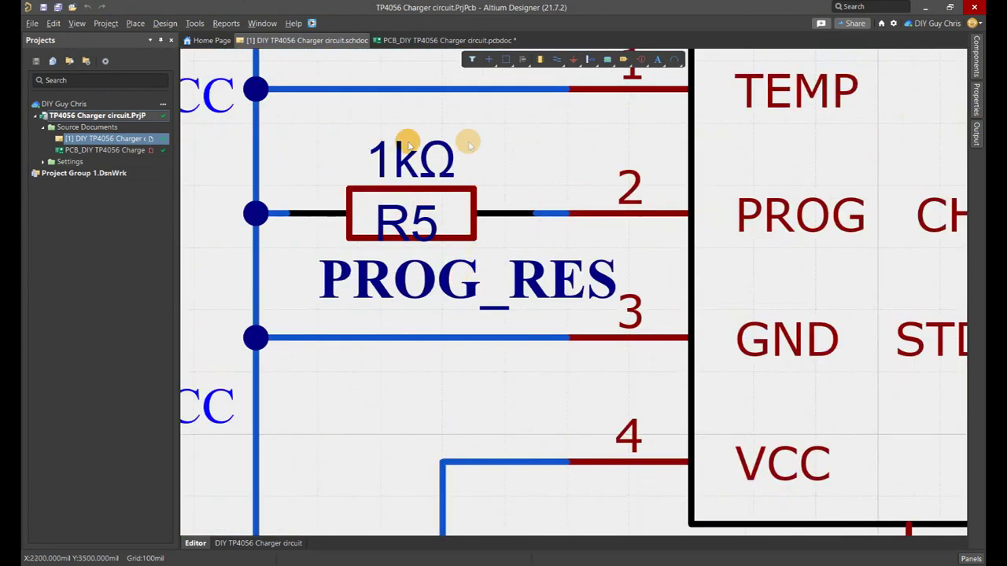
{"action": "scroll", "coordinate": [488, 167], "scroll_direction": "down", "scroll_amount": 5, "text": "ctrl"}
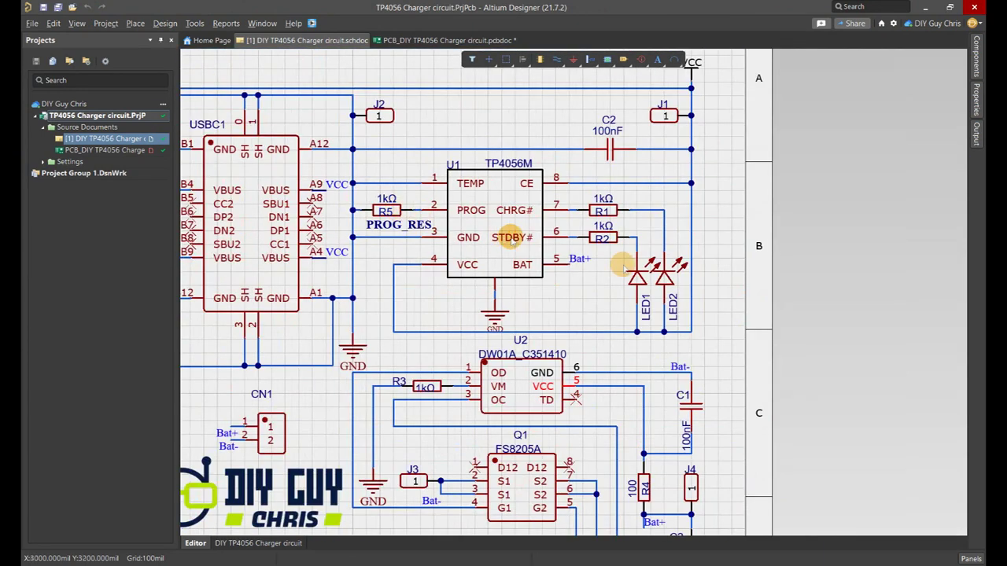
{"action": "scroll", "coordinate": [585, 231], "scroll_direction": "up", "scroll_amount": 5, "text": "ctrl"}
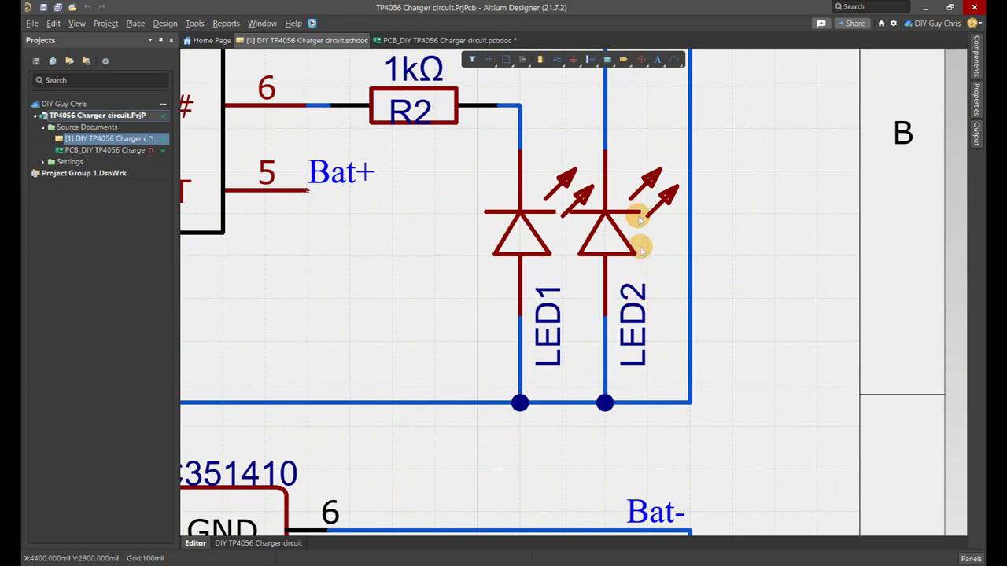
{"action": "scroll", "coordinate": [522, 299], "scroll_direction": "down", "scroll_amount": 2, "text": "ctrl"}
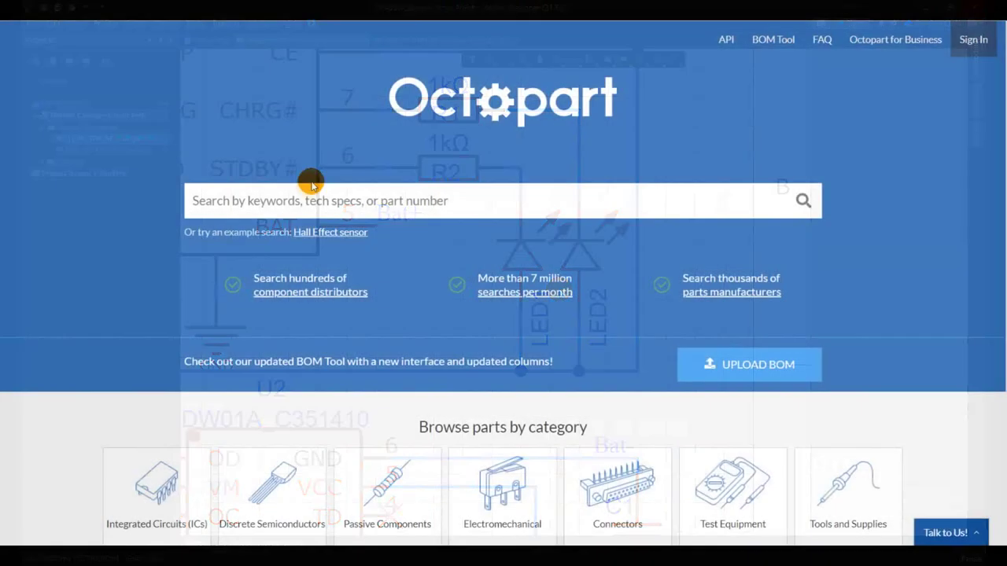
{"action": "scroll", "coordinate": [603, 308], "scroll_direction": "down", "scroll_amount": 6}
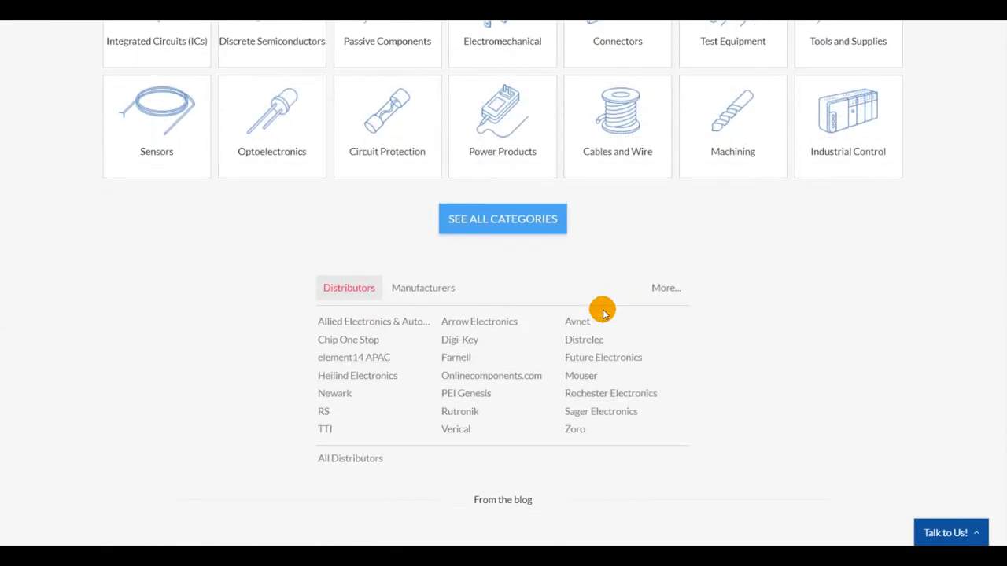
{"action": "scroll", "coordinate": [603, 308], "scroll_direction": "up", "scroll_amount": 6}
{"action": "key", "text": "ctrl+v"}
{"action": "key", "text": "Return"}
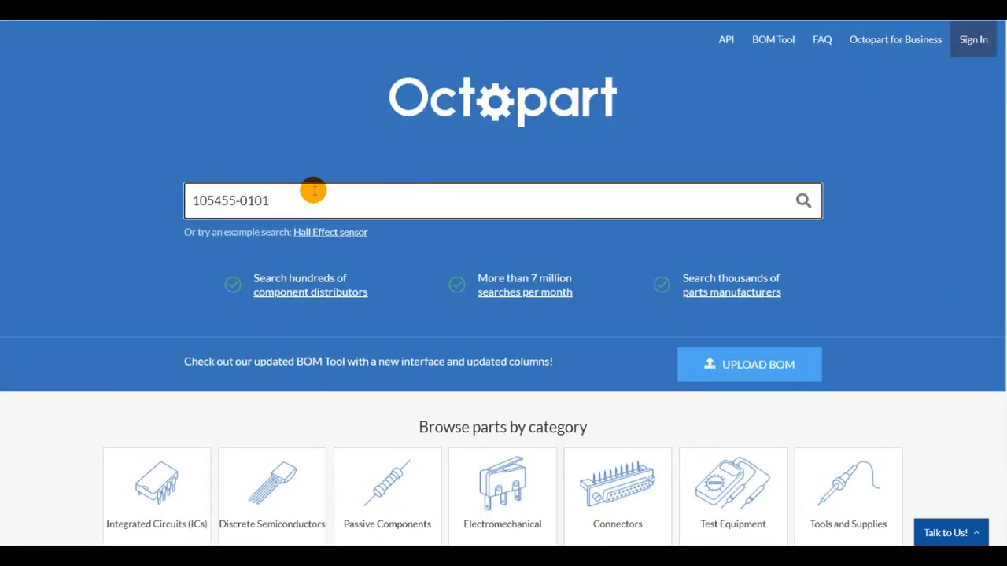
{"action": "scroll", "coordinate": [179, 249], "scroll_direction": "down", "scroll_amount": 1}
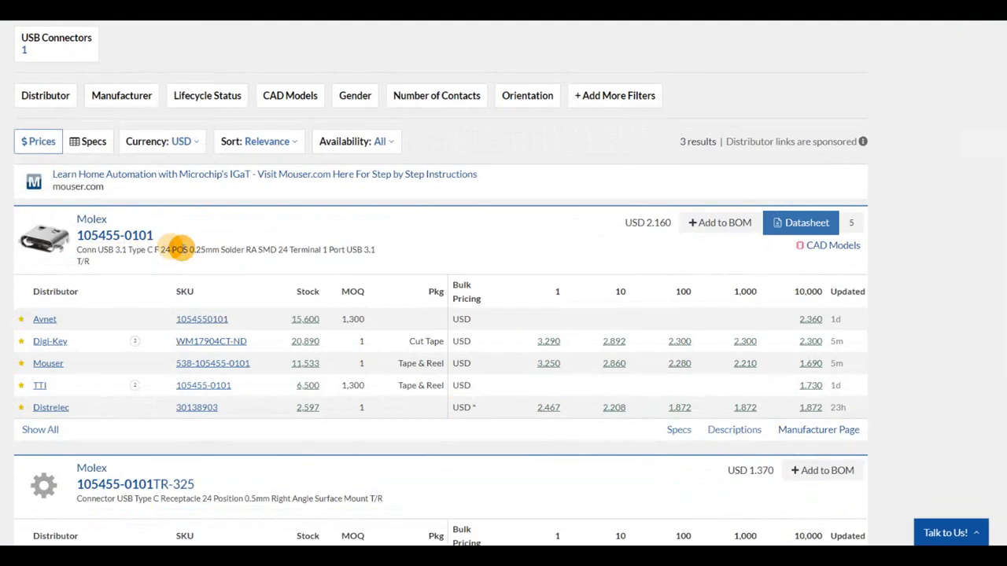
{"action": "left_click", "coordinate": [116, 237]}
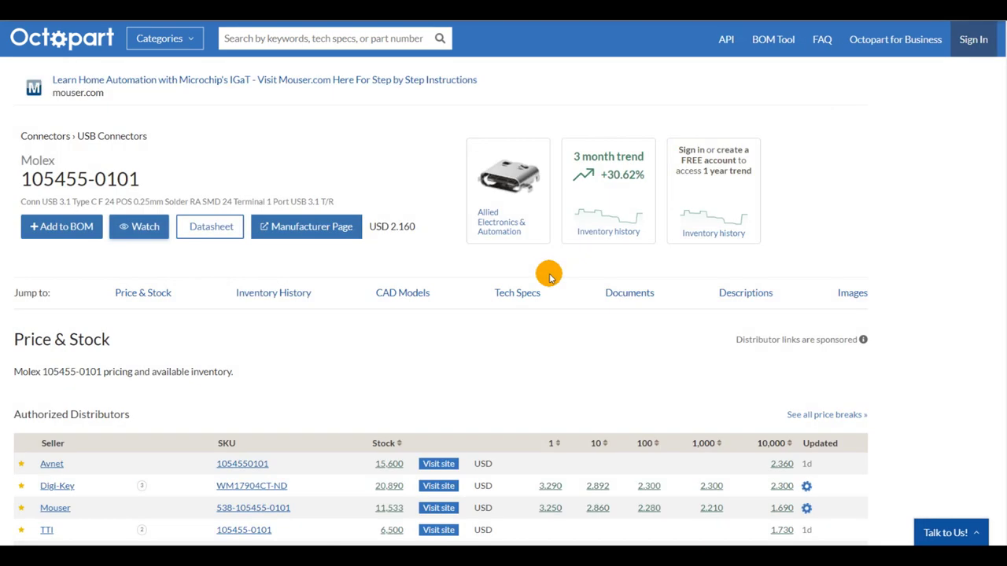
Step: Download the connector's Altium-format symbol and footprint from SnapEDA as 1054550101.zip
{"action": "scroll", "coordinate": [543, 274], "scroll_direction": "down", "scroll_amount": 10}
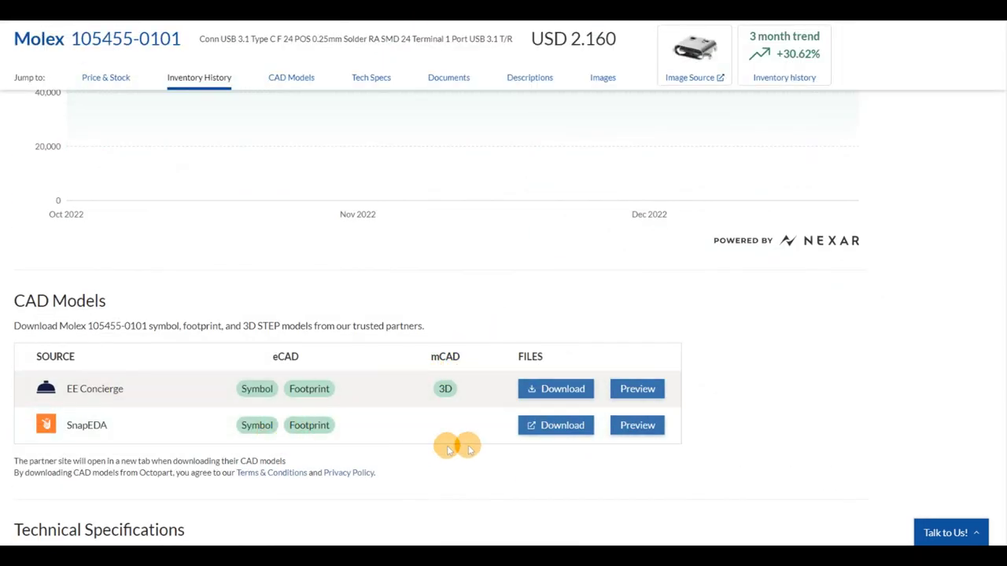
{"action": "left_click", "coordinate": [530, 429]}
{"action": "scroll", "coordinate": [530, 427], "scroll_direction": "down", "scroll_amount": 3}
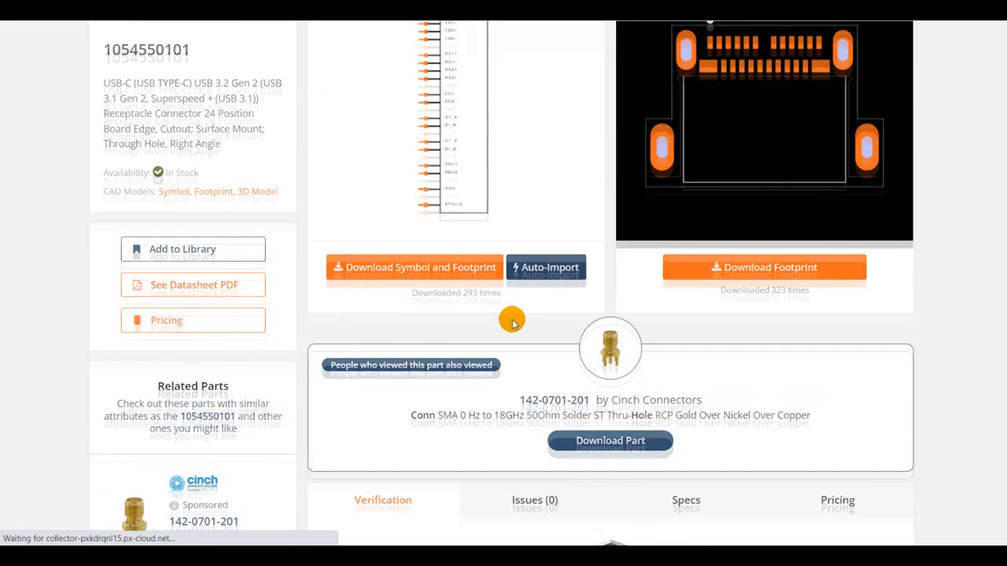
{"action": "left_click", "coordinate": [488, 267]}
{"action": "left_click", "coordinate": [508, 157]}
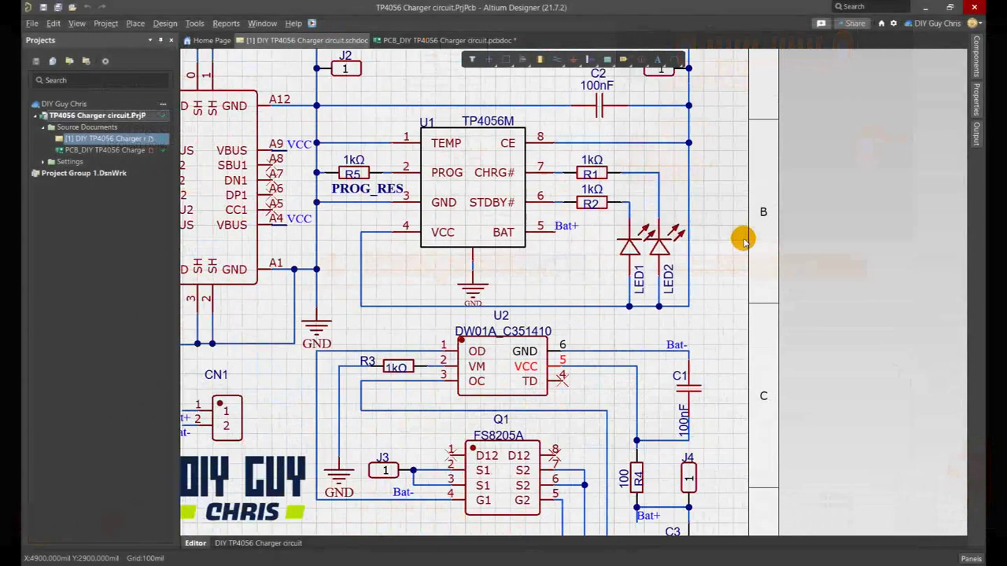
{"action": "scroll", "coordinate": [629, 259], "scroll_direction": "down", "scroll_amount": 5, "text": "ctrl"}
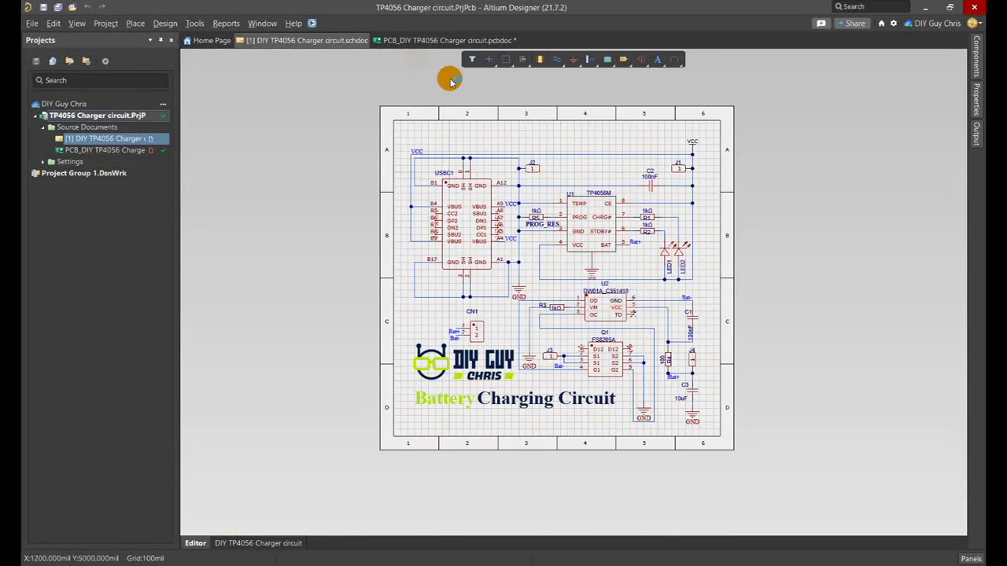
Step: Show the TP4056 PCB layout in 3D Layout Mode, tilted to an oblique angle
{"action": "left_click", "coordinate": [407, 43]}
{"action": "scroll", "coordinate": [570, 164], "scroll_direction": "down", "scroll_amount": 2, "text": "ctrl"}
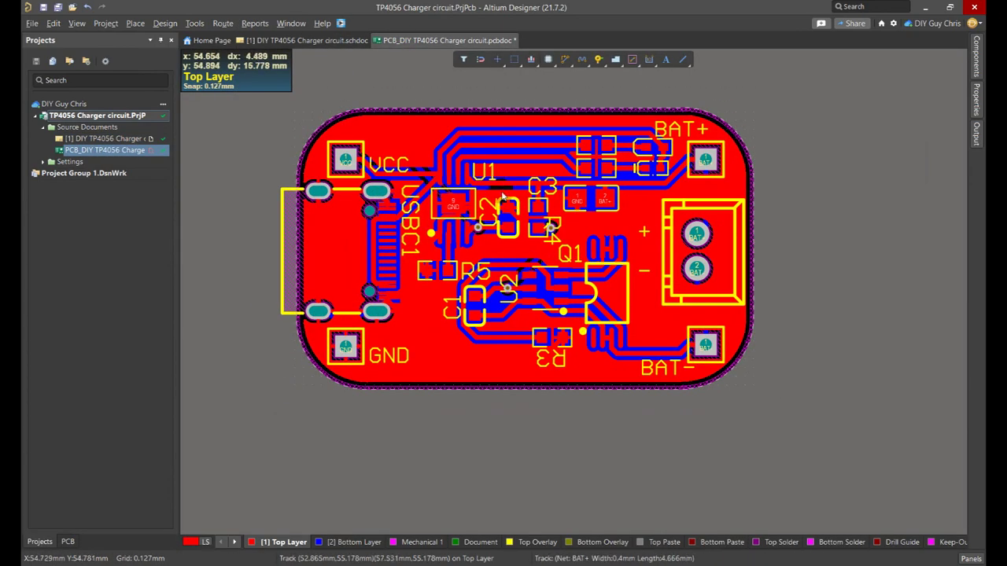
{"action": "scroll", "coordinate": [507, 295], "scroll_direction": "up", "scroll_amount": 2, "text": "ctrl"}
{"action": "scroll", "coordinate": [508, 295], "scroll_direction": "down", "scroll_amount": 3, "text": "ctrl"}
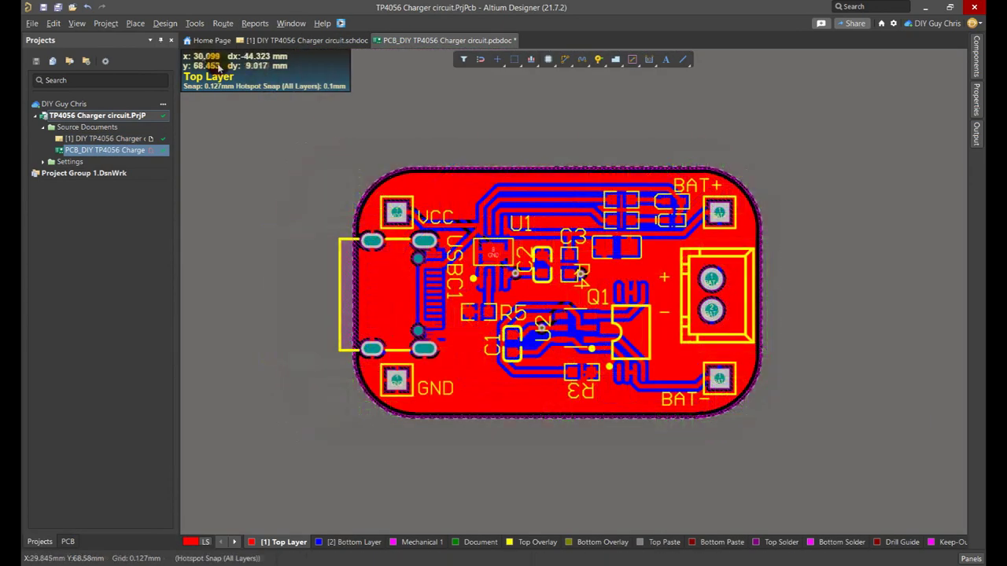
{"action": "left_click", "coordinate": [77, 23]}
{"action": "left_click", "coordinate": [90, 72]}
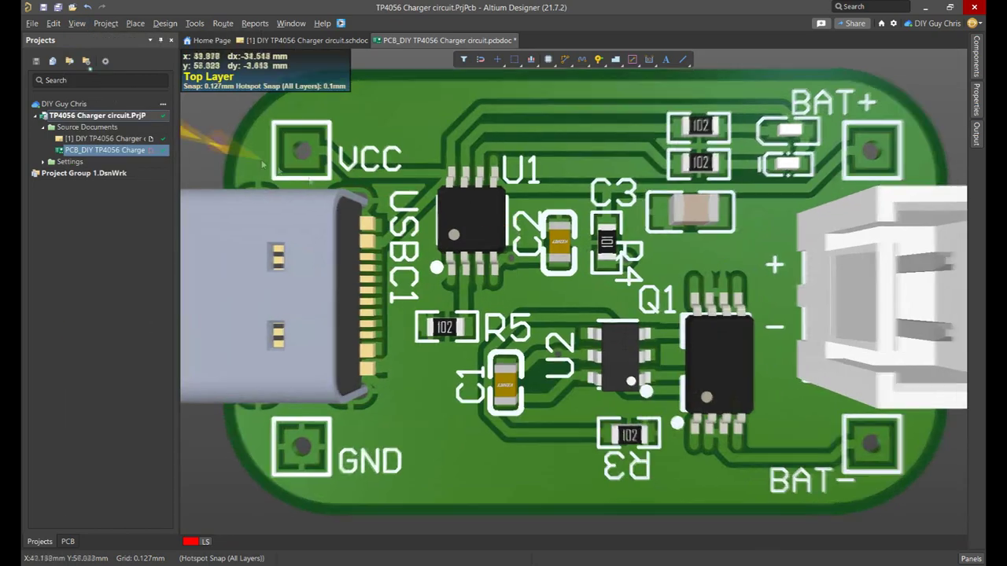
{"action": "right_click_drag", "start_coordinate": [551, 260], "coordinate": [560, 302], "text": "shift"}
{"action": "key", "text": "alt+shift"}
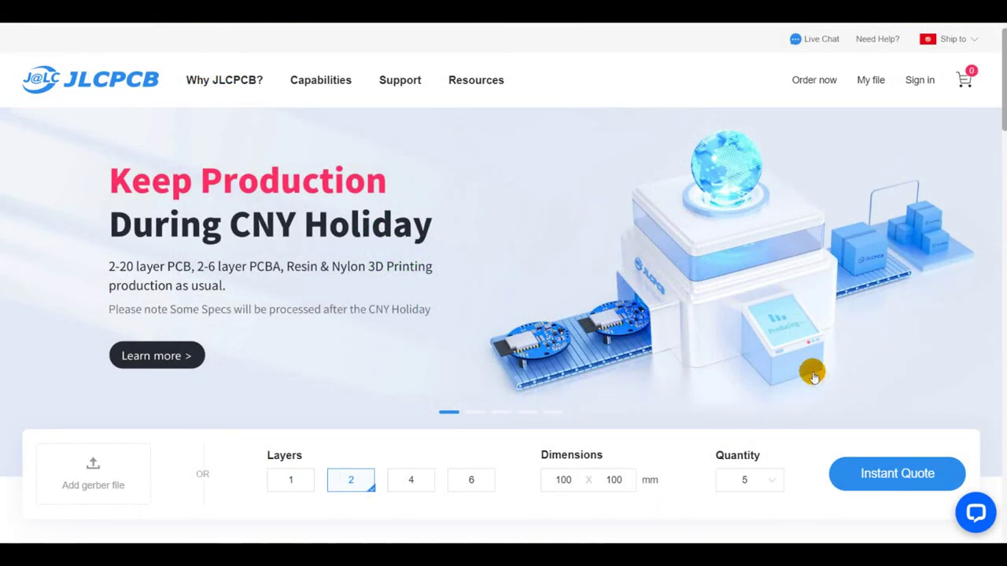
Step: Upload the Gerber TP4056 archive to a JLCPCB instant quote, detecting a 2-layer 32.64 × 20.01 mm board
{"action": "left_click", "coordinate": [886, 468]}
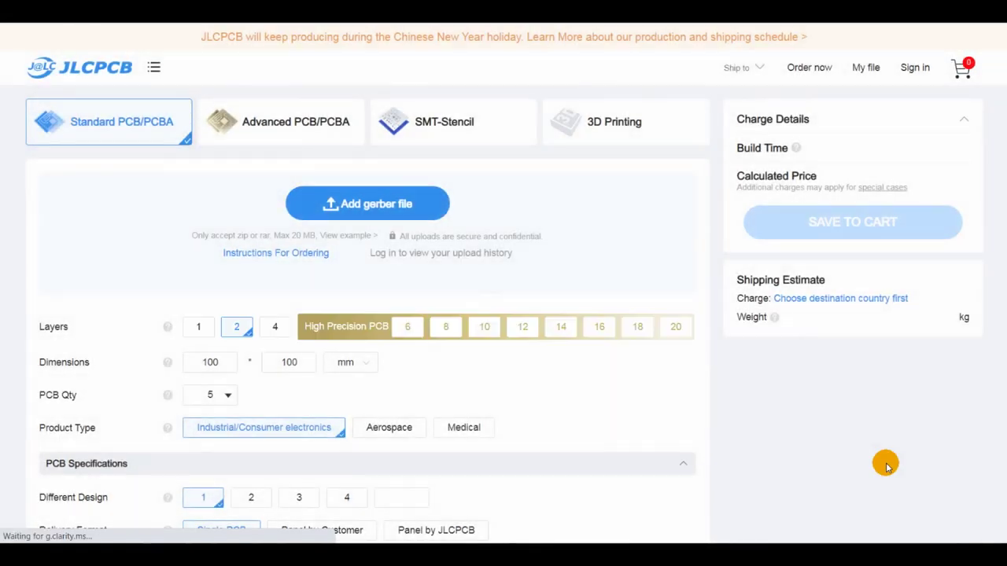
{"action": "scroll", "coordinate": [384, 135], "scroll_direction": "down", "scroll_amount": 1}
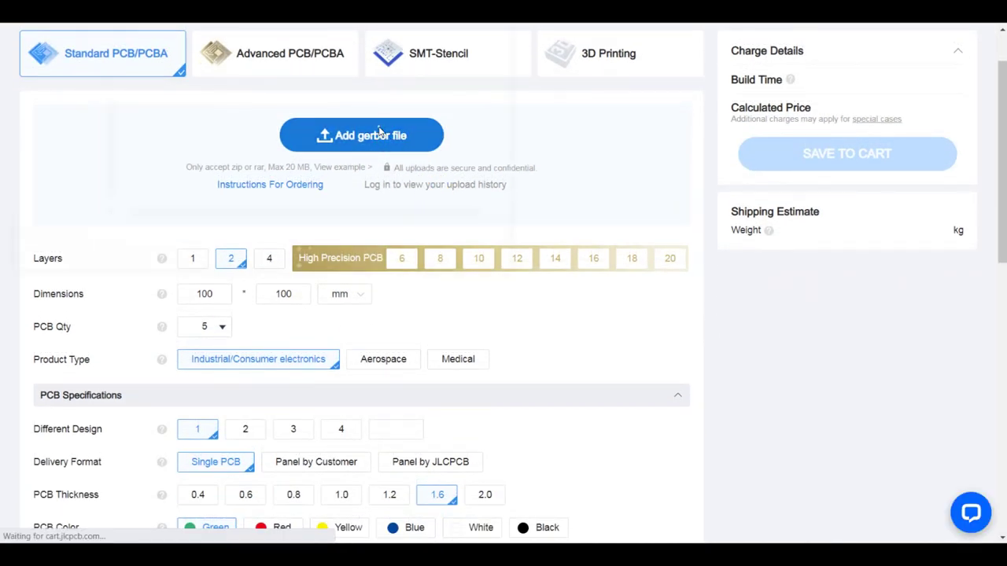
{"action": "left_click", "coordinate": [378, 134]}
{"action": "double_click", "coordinate": [211, 59]}
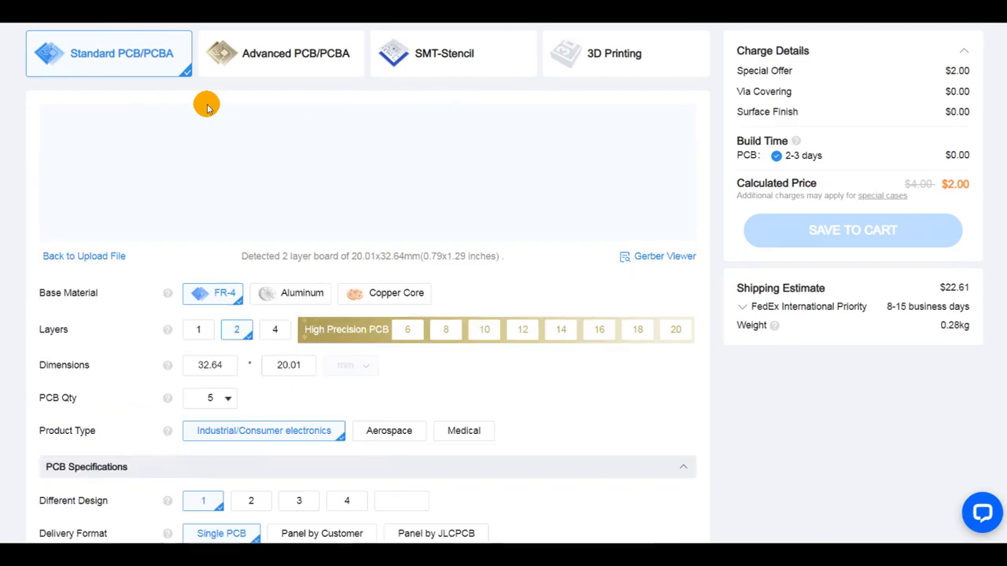
{"action": "scroll", "coordinate": [405, 165], "scroll_direction": "down", "scroll_amount": 5}
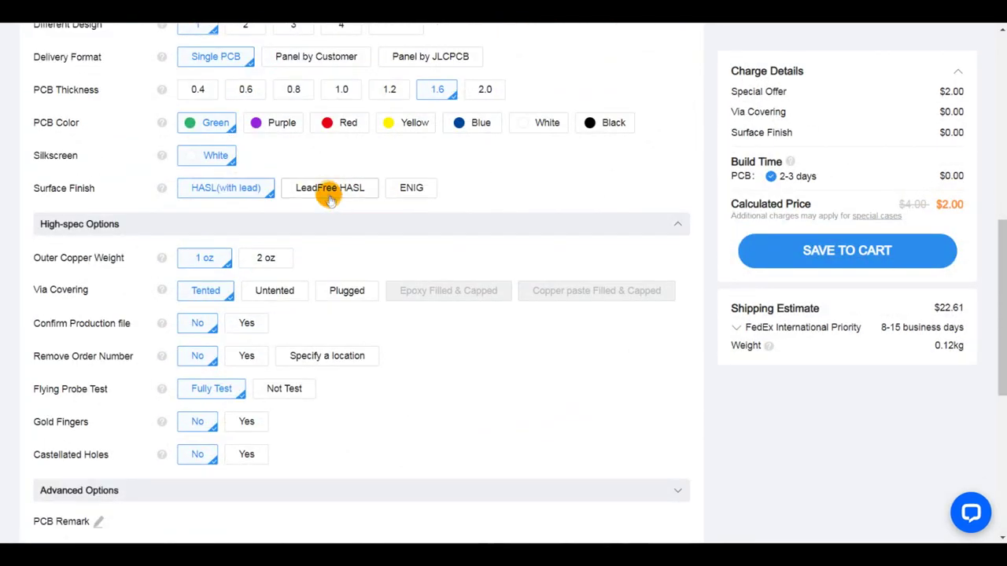
Step: Try LeadFree HASL surface finish, then revert to HASL (with lead) for the $2.00 quote
{"action": "left_click", "coordinate": [329, 190]}
{"action": "scroll", "coordinate": [350, 207], "scroll_direction": "up", "scroll_amount": 1}
{"action": "left_click", "coordinate": [250, 258]}
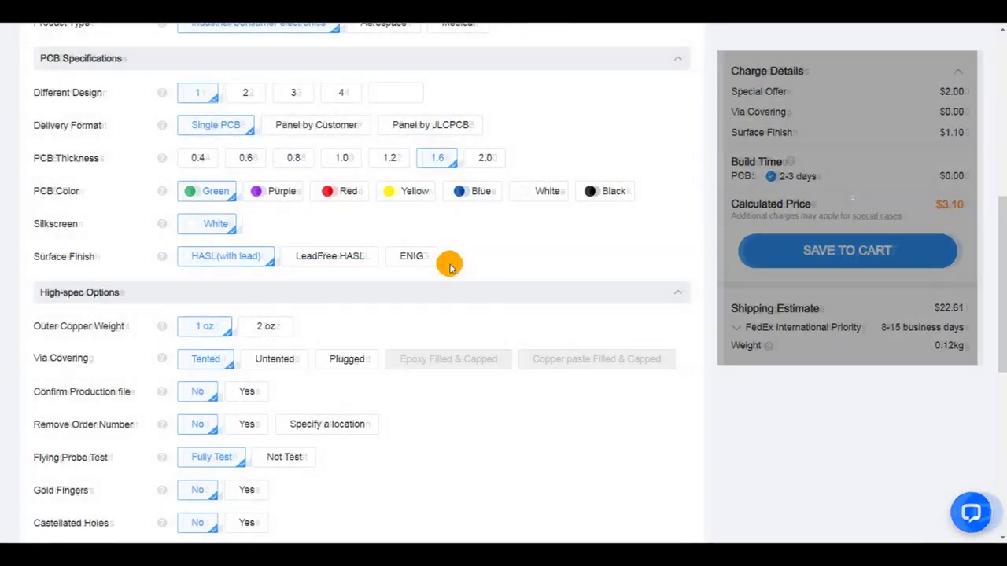
{"action": "scroll", "coordinate": [449, 268], "scroll_direction": "up", "scroll_amount": 4}
{"action": "scroll", "coordinate": [353, 267], "scroll_direction": "up", "scroll_amount": 3}
{"action": "scroll", "coordinate": [353, 262], "scroll_direction": "down", "scroll_amount": 1}
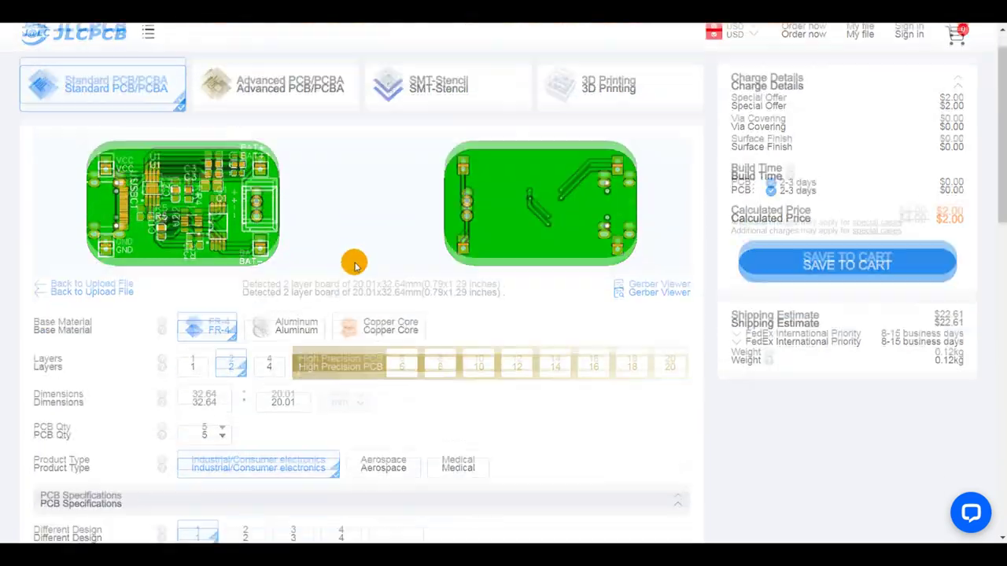